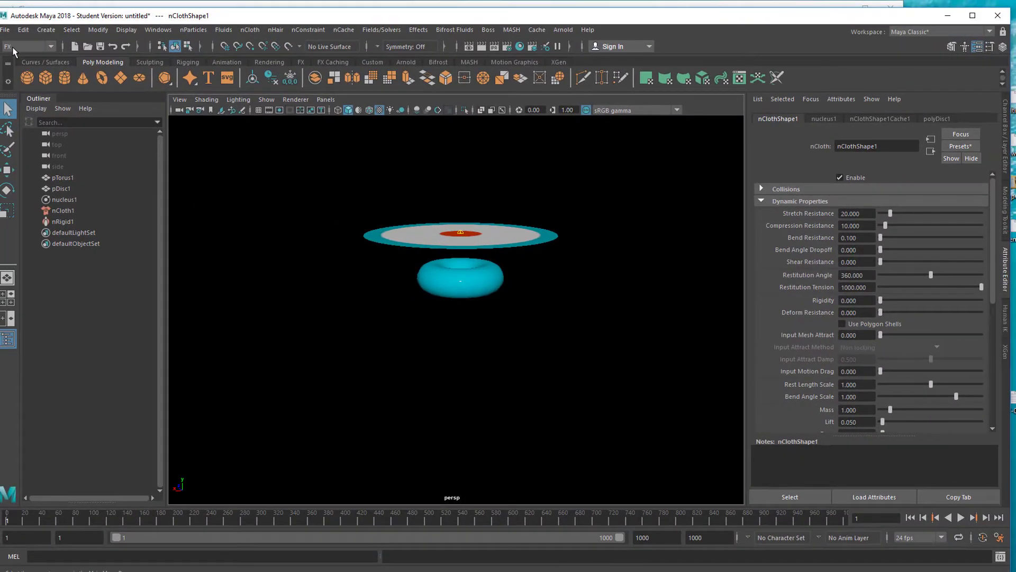
{"action": "left_click", "coordinate": [250, 29]}
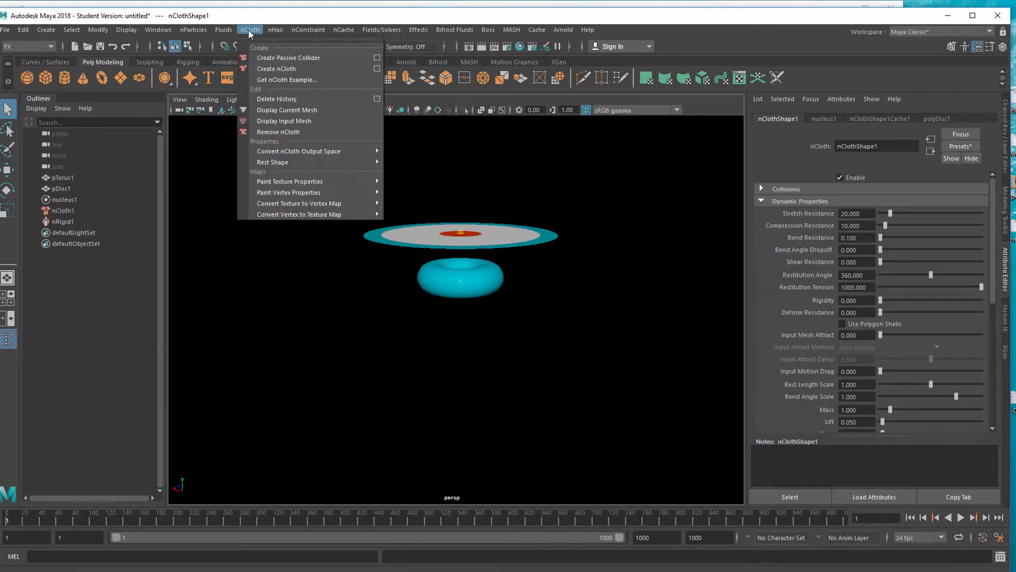
{"action": "left_click", "coordinate": [470, 385]}
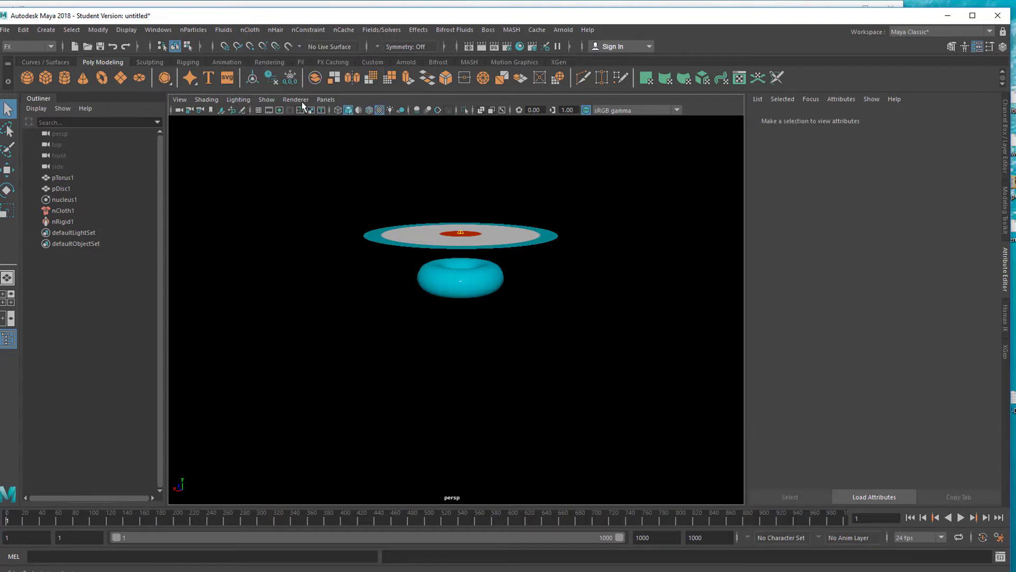
{"action": "left_click", "coordinate": [251, 30]}
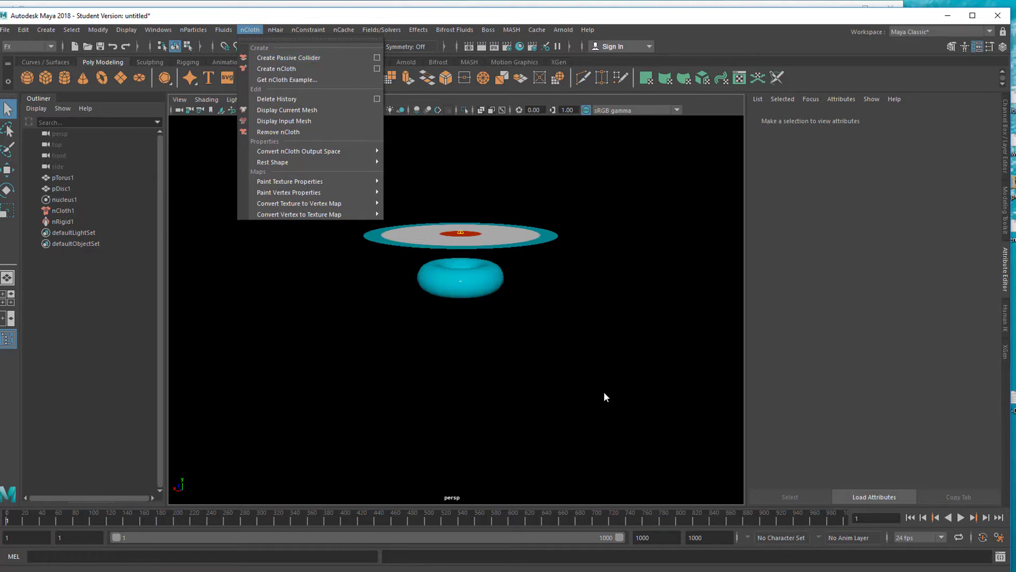
{"action": "key", "text": "Escape"}
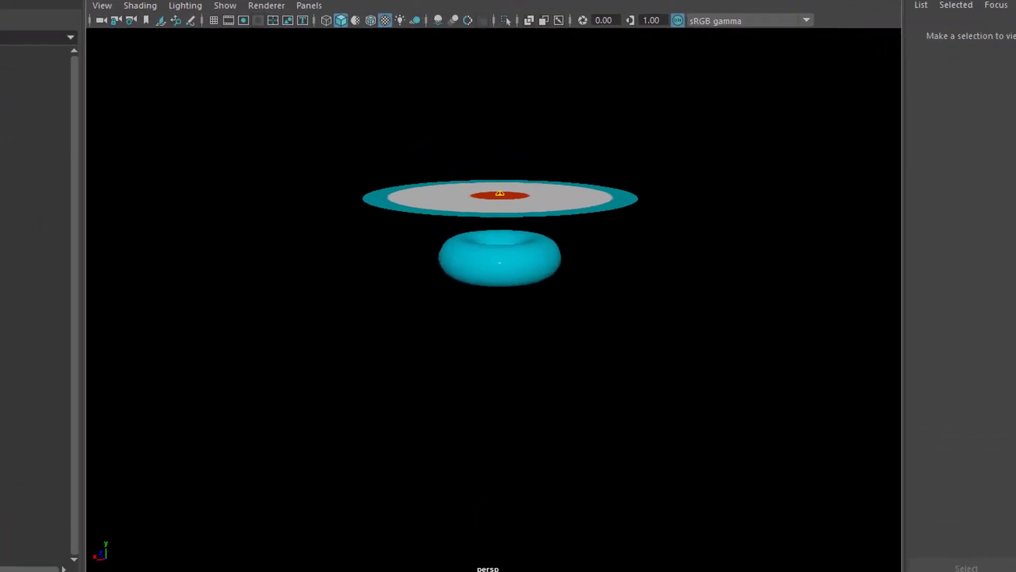
Play the cloth simulation and examine how the disc drapes over the torus from several close angles
{"action": "key", "text": "alt+v"}
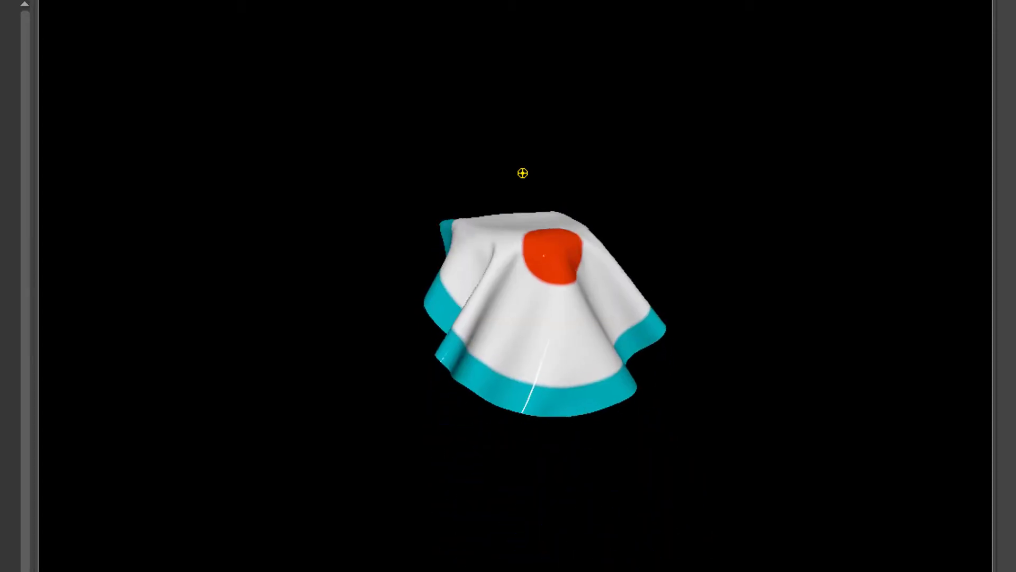
{"action": "left_click_drag", "start_coordinate": [580, 470], "coordinate": [675, 489], "text": "alt"}
{"action": "right_click_drag", "start_coordinate": [569, 464], "coordinate": [796, 440], "text": "alt"}
{"action": "left_click_drag", "start_coordinate": [796, 439], "coordinate": [655, 388], "text": "alt"}
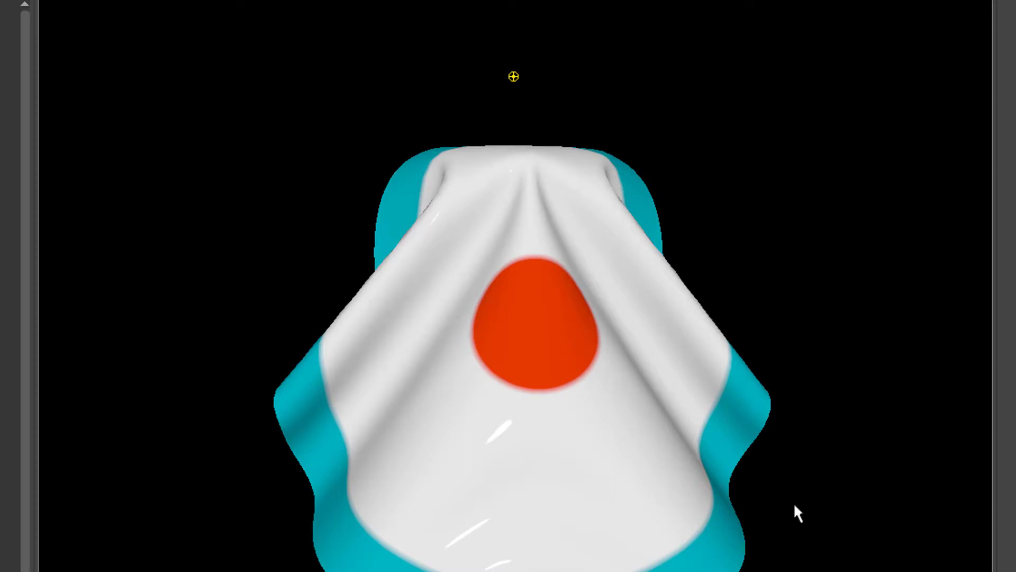
{"action": "right_click_drag", "start_coordinate": [794, 503], "coordinate": [657, 461], "text": "alt"}
{"action": "left_click_drag", "start_coordinate": [658, 462], "coordinate": [735, 537], "text": "alt"}
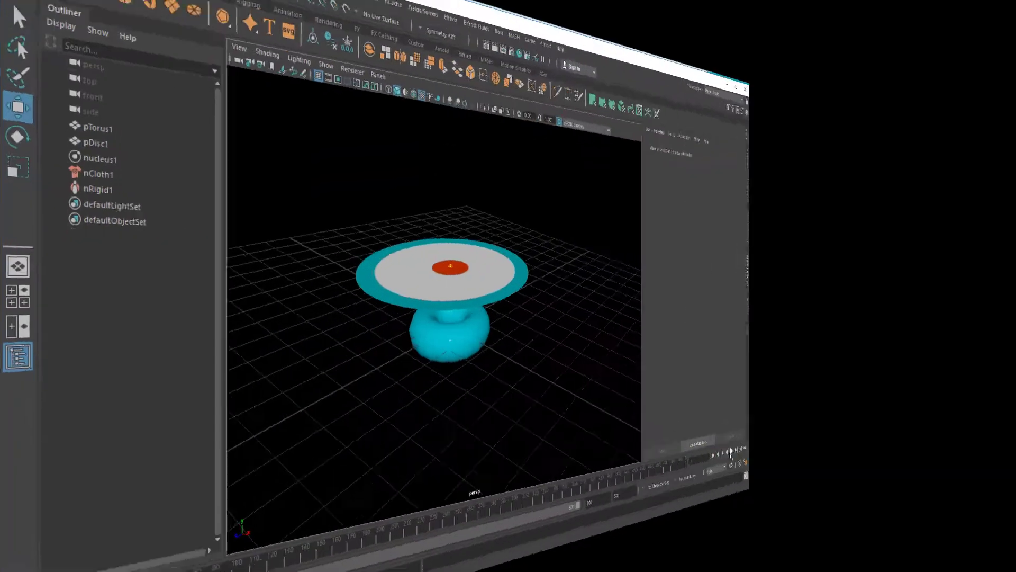
Play the cloth simulation, rewind to the first frame, and replay it until the cloth drapes over the torus
{"action": "left_click", "coordinate": [961, 517]}
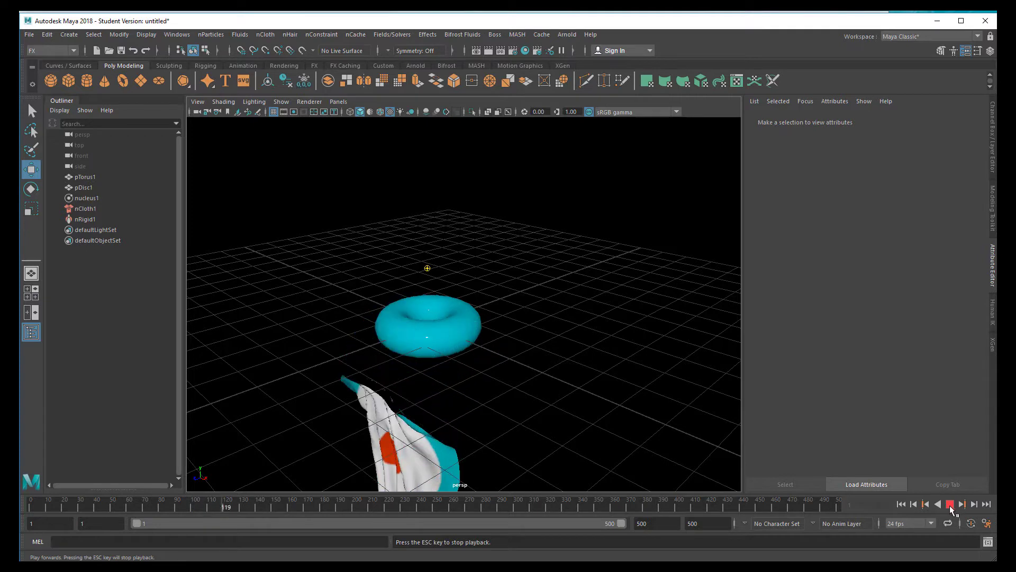
{"action": "left_click", "coordinate": [948, 505]}
{"action": "left_click", "coordinate": [902, 505]}
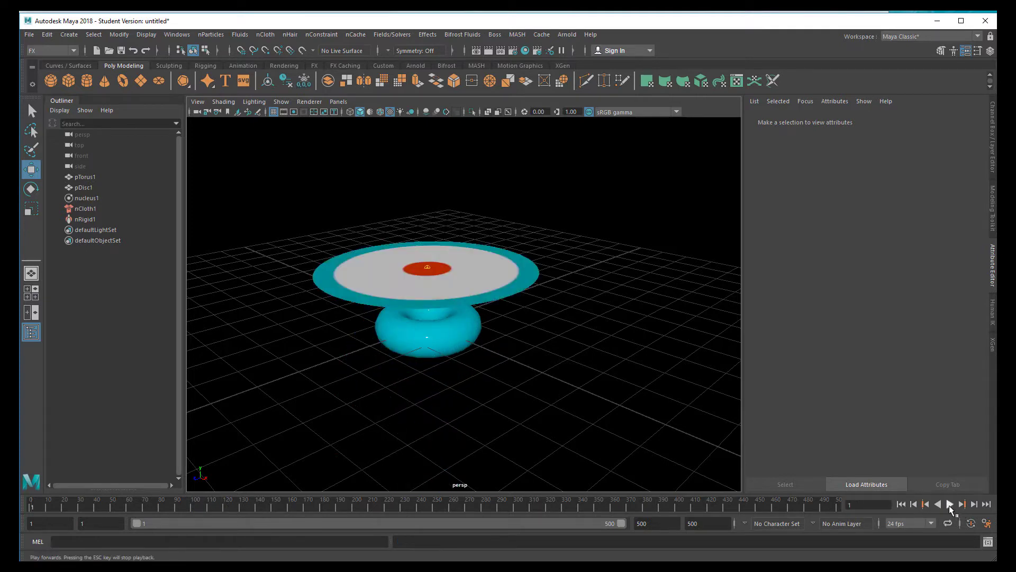
{"action": "left_click", "coordinate": [950, 504]}
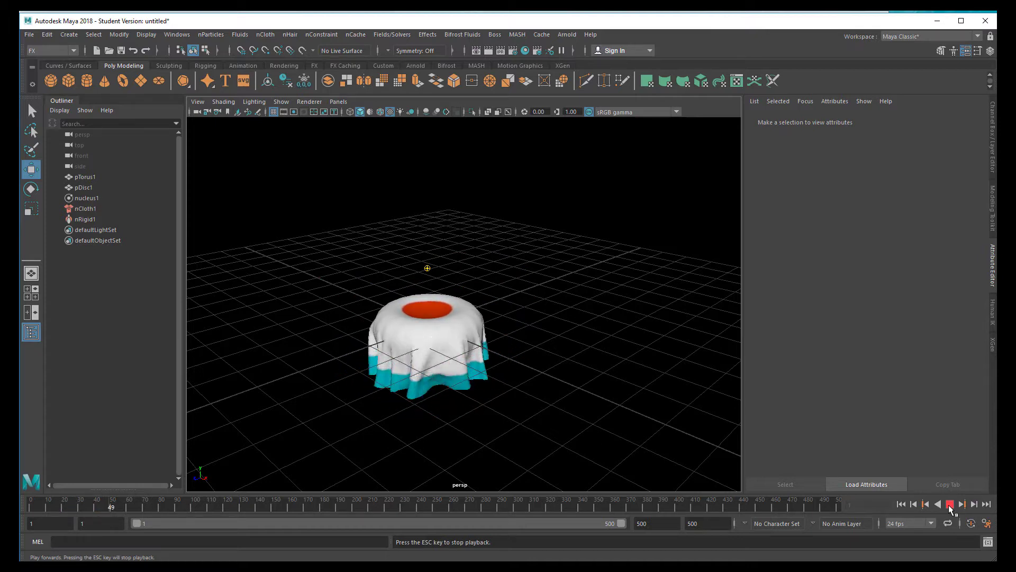
{"action": "left_click", "coordinate": [950, 504]}
Examine the draped cloth in the enlarged top view and return to the full perspective view
{"action": "key", "text": "space"}
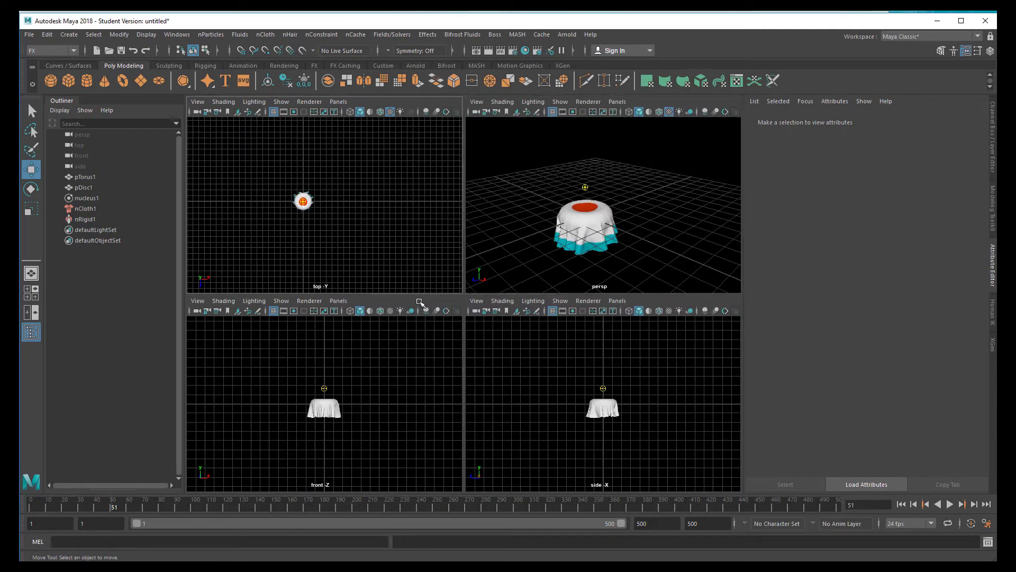
{"action": "key", "text": "space"}
{"action": "key", "text": "a"}
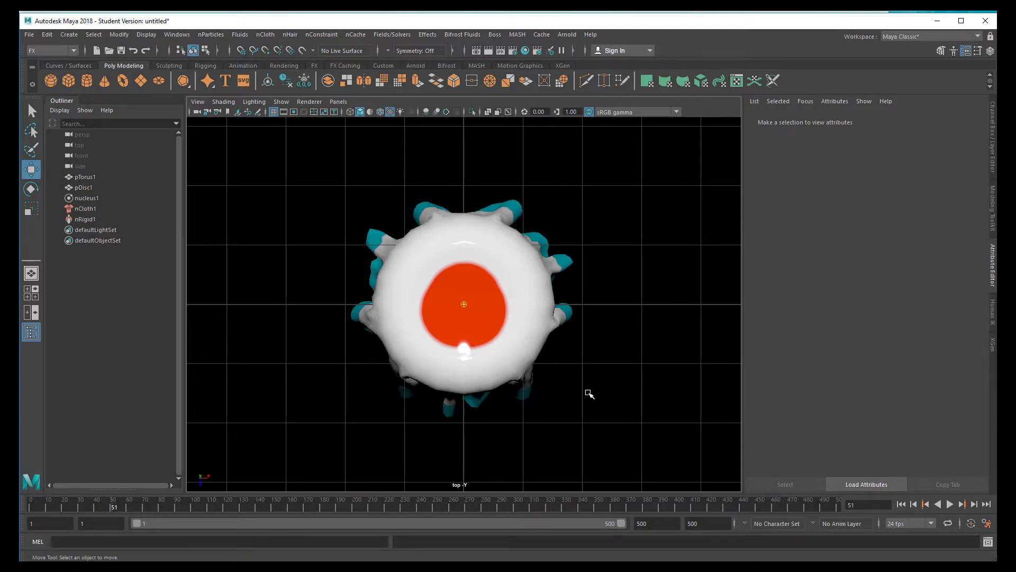
{"action": "right_click_drag", "start_coordinate": [584, 398], "coordinate": [689, 389], "text": "alt"}
{"action": "key", "text": "space"}
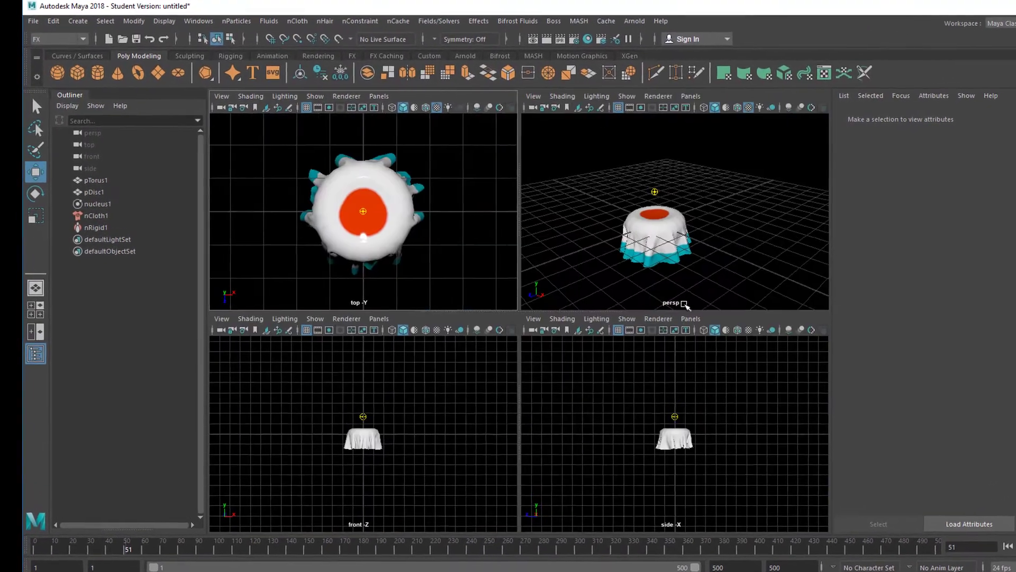
{"action": "key", "text": "space"}
{"action": "middle_click_drag", "start_coordinate": [525, 418], "coordinate": [561, 349], "text": "alt"}
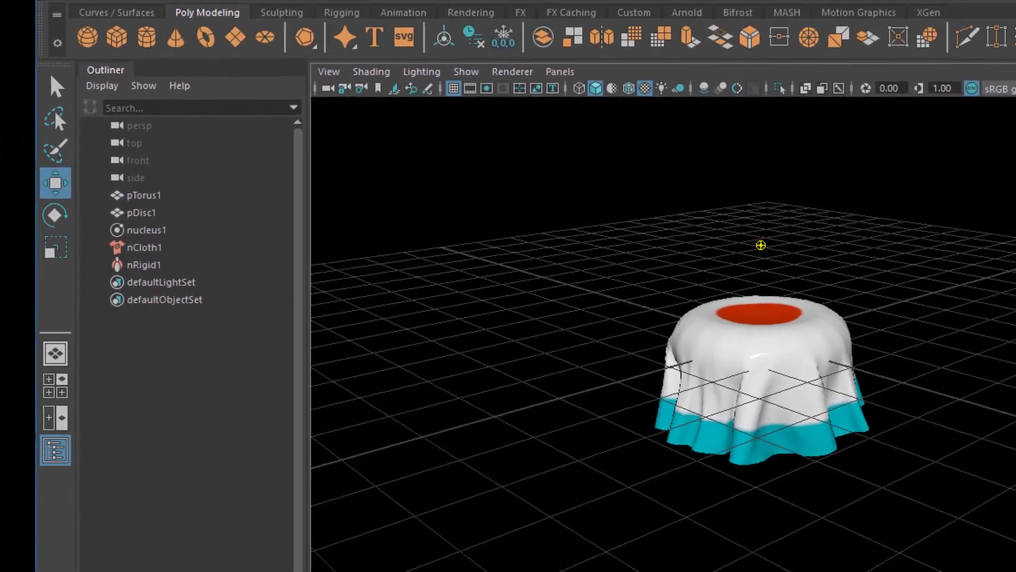
Rewind to the first frame, select nucleus1, and reveal its Scale Attributes
{"action": "key", "text": "alt+shift+v"}
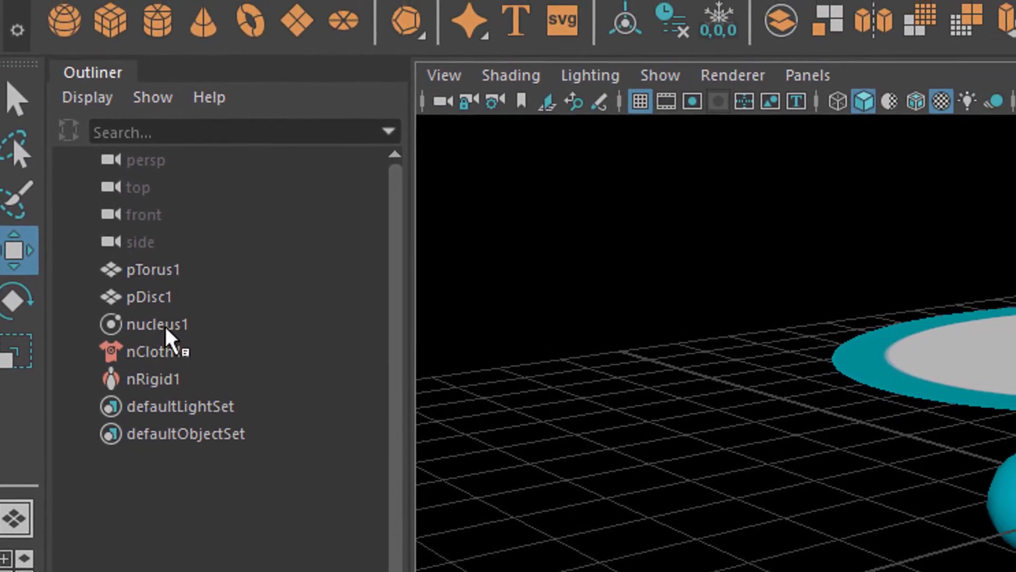
{"action": "left_click", "coordinate": [238, 281]}
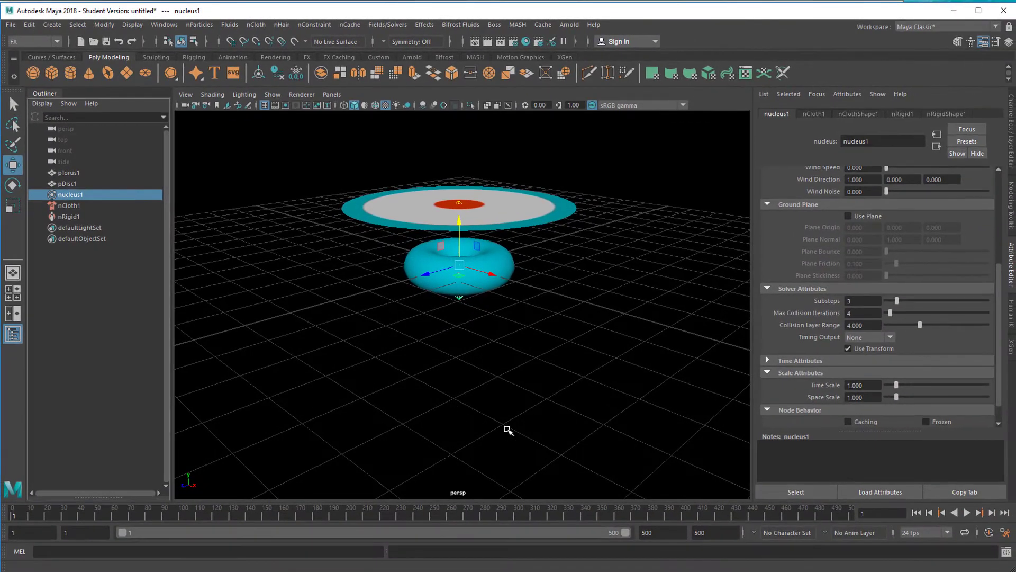
{"action": "left_click", "coordinate": [767, 372]}
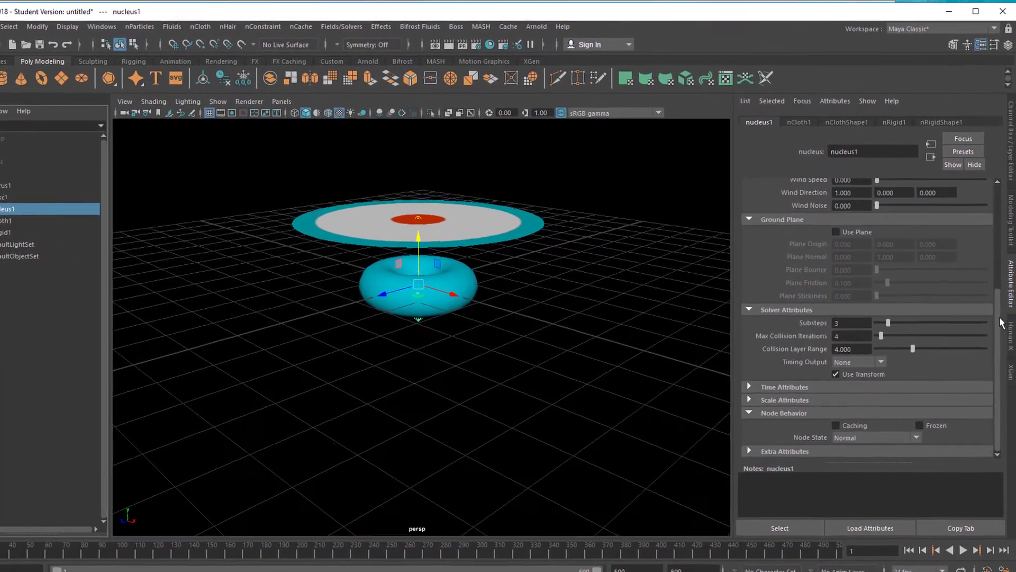
{"action": "left_click_drag", "start_coordinate": [999, 281], "coordinate": [999, 181]}
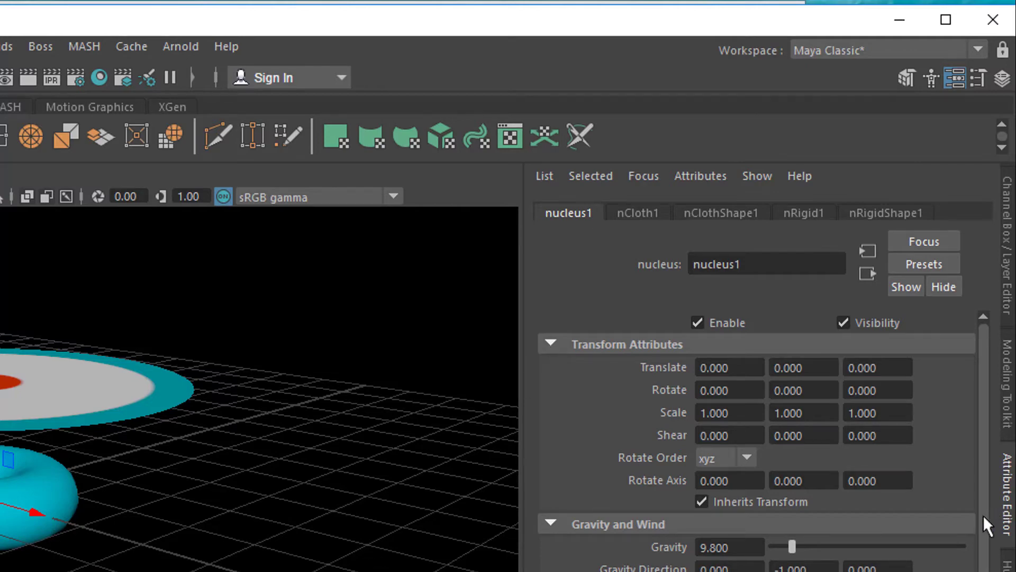
{"action": "scroll", "coordinate": [984, 519], "scroll_direction": "down", "scroll_amount": 5}
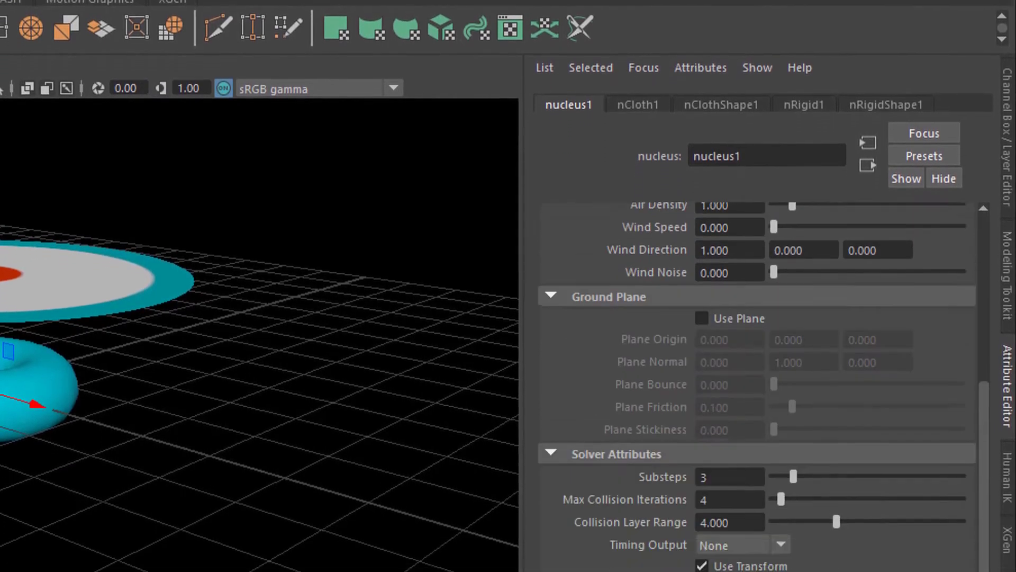
{"action": "scroll", "coordinate": [757, 387], "scroll_direction": "down", "scroll_amount": 1}
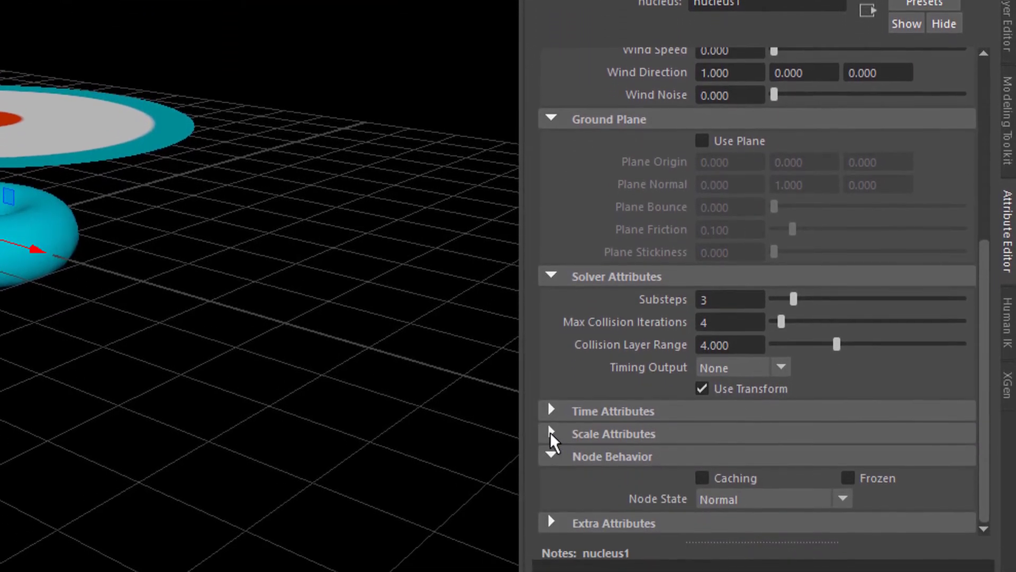
{"action": "left_click", "coordinate": [551, 432]}
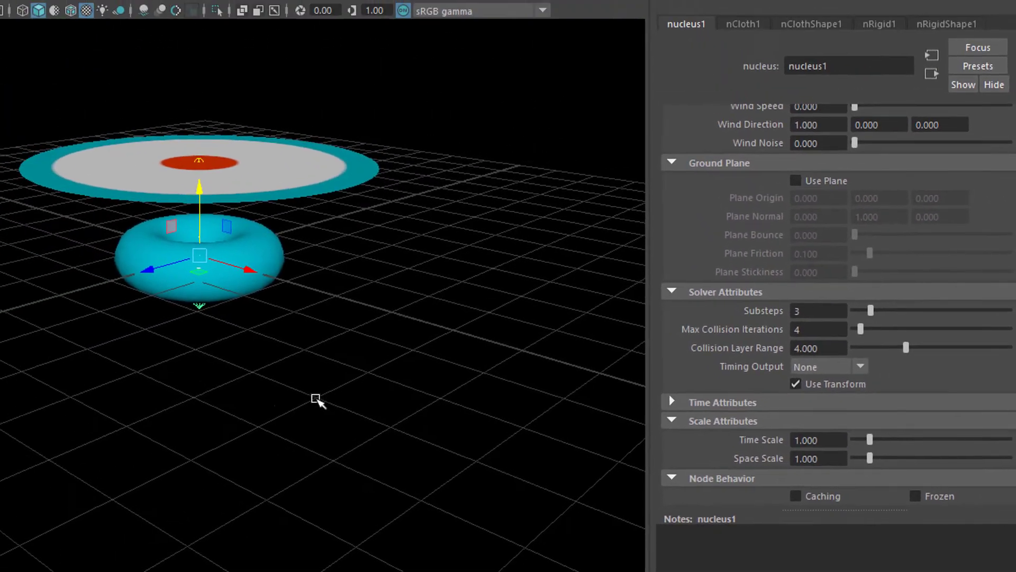
{"action": "left_click_drag", "start_coordinate": [329, 394], "coordinate": [291, 381], "text": "alt"}
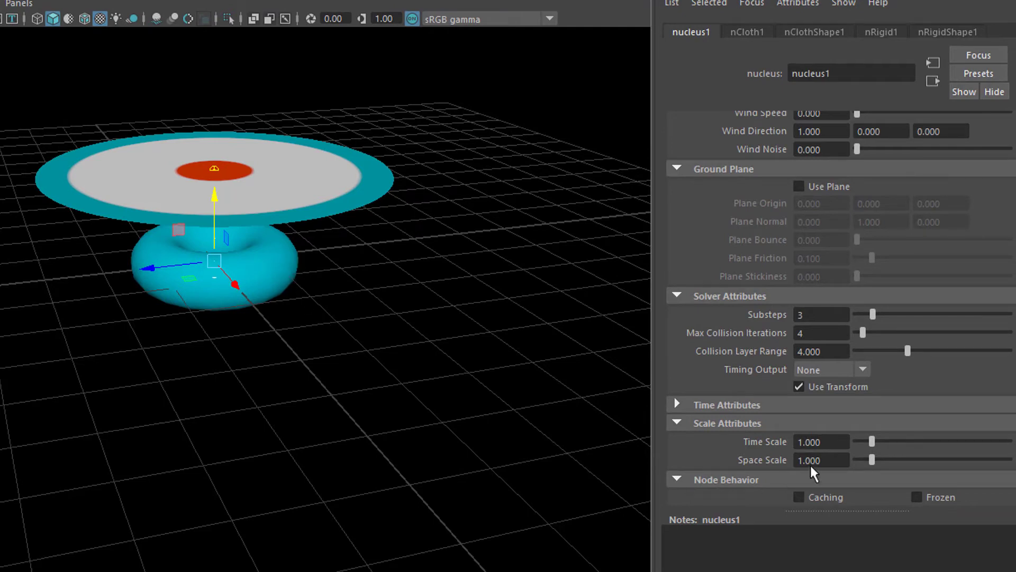
Set the Space Scale of nucleus1 to 10
{"action": "left_click_drag", "start_coordinate": [834, 459], "coordinate": [789, 464]}
{"action": "type", "text": "10"}
{"action": "key", "text": "Return"}
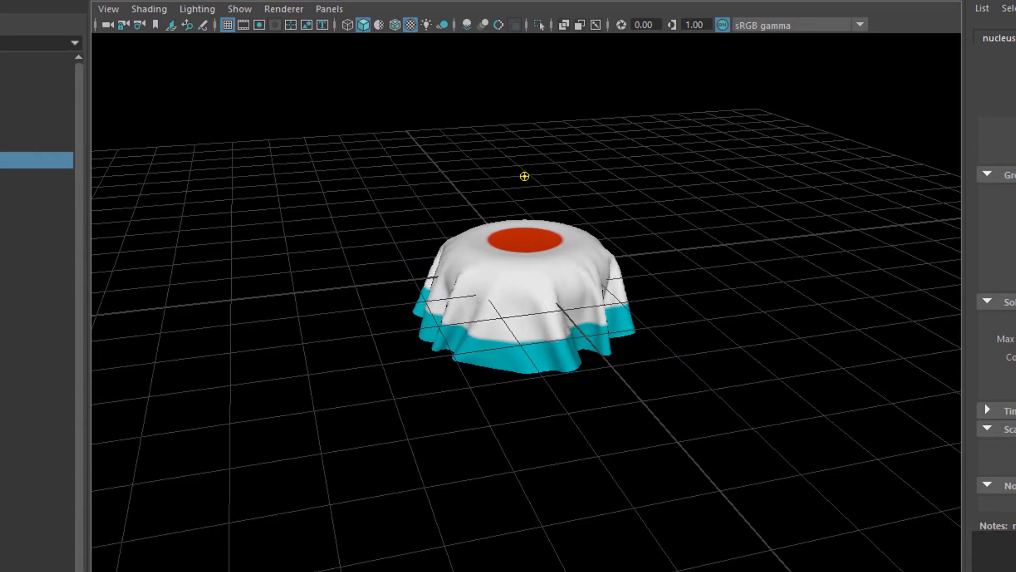
Inspect the folds of the cloth simulated at Space Scale 10 from above, and go back to the perspective view
{"action": "key", "text": "space"}
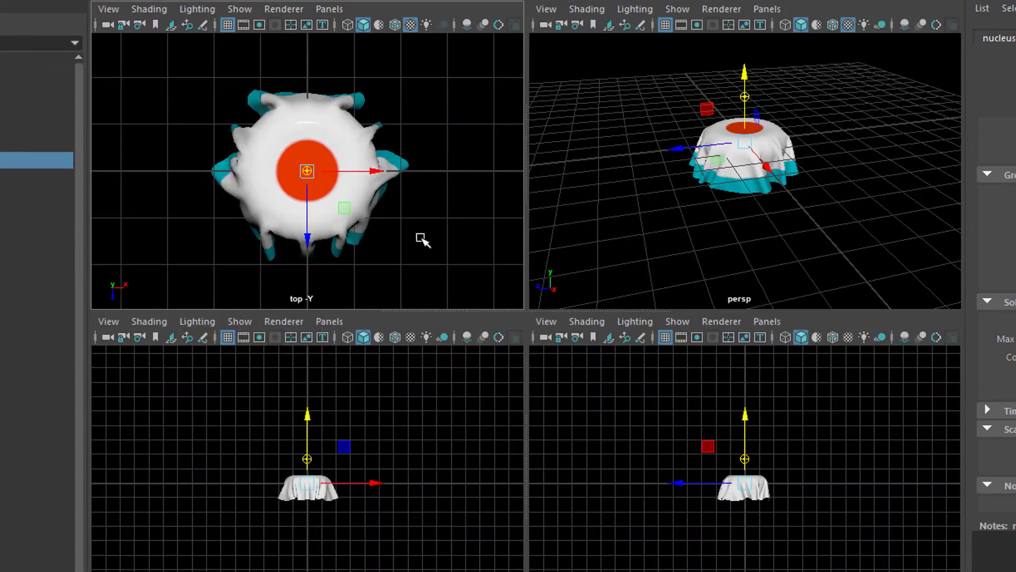
{"action": "key", "text": "space"}
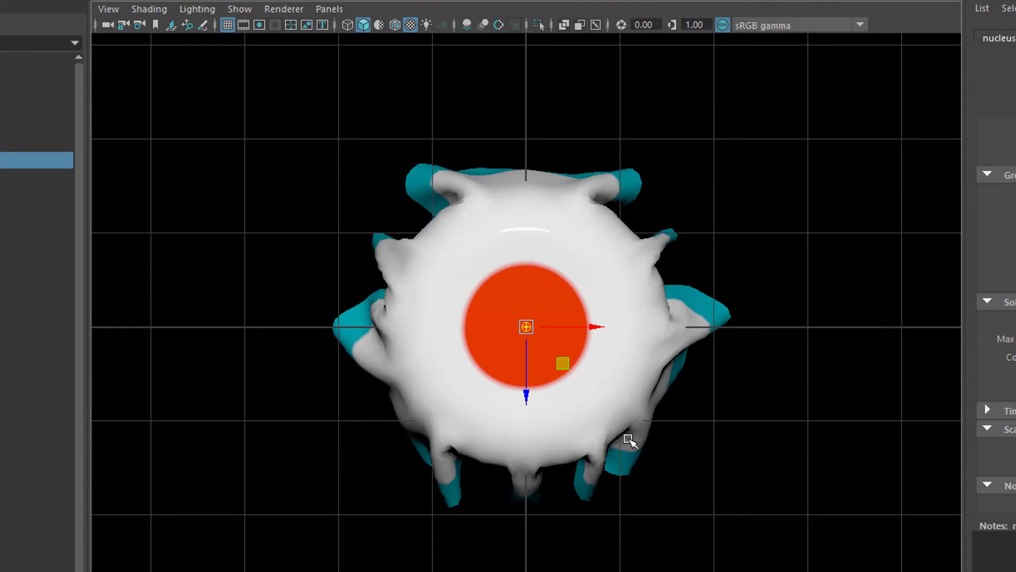
{"action": "key", "text": "space"}
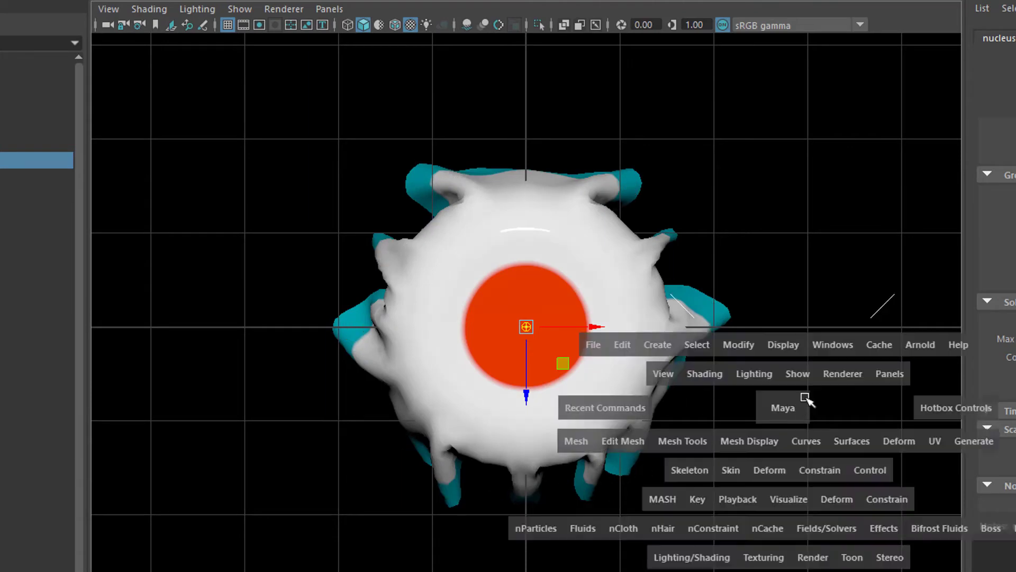
{"action": "key", "text": "space"}
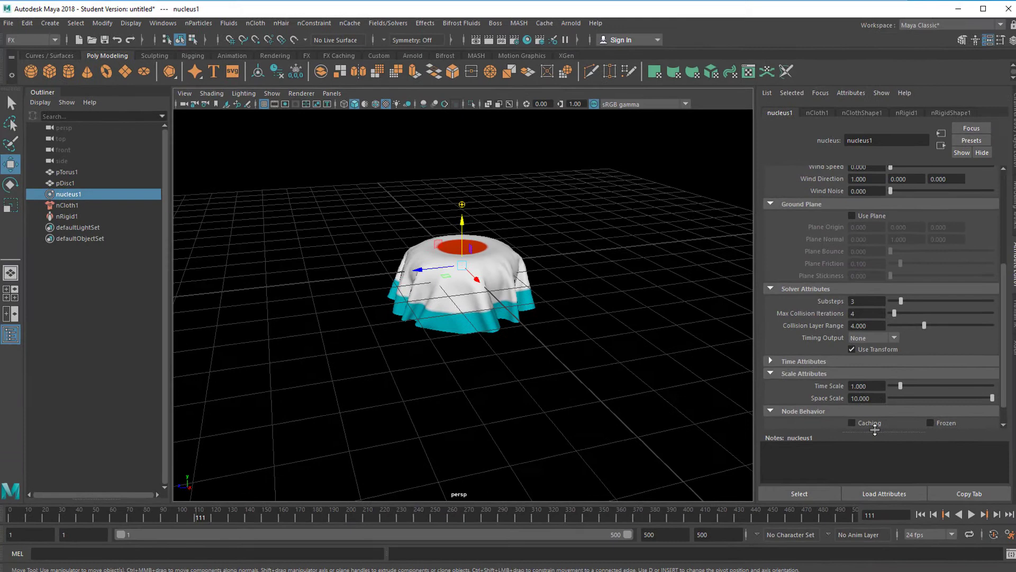
Continue playing the Space Scale 10 simulation and examine the draped cloth up close from a higher angle
{"action": "left_click", "coordinate": [968, 514]}
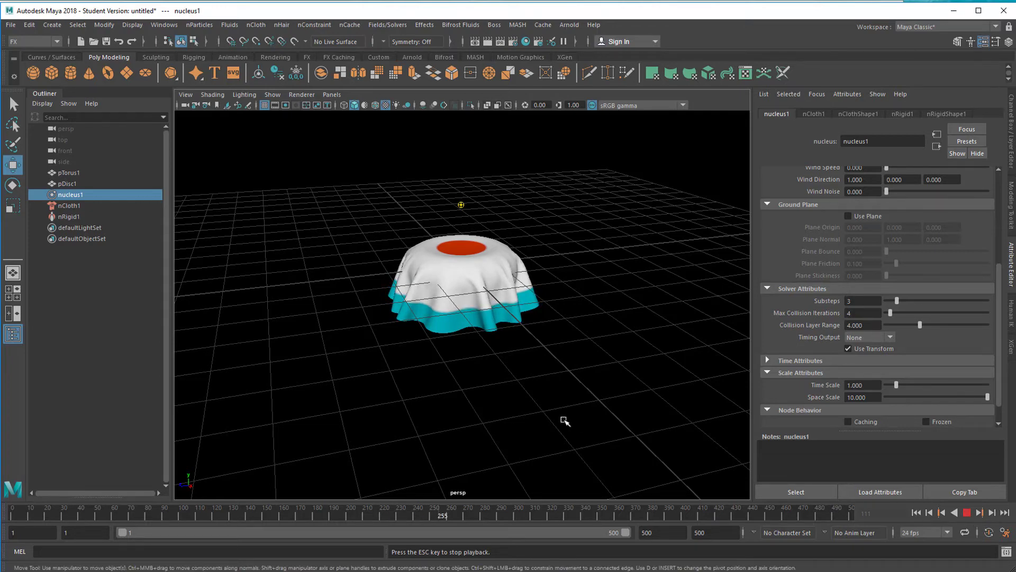
{"action": "right_click_drag", "start_coordinate": [565, 420], "coordinate": [619, 424], "text": "alt"}
{"action": "left_click_drag", "start_coordinate": [589, 422], "coordinate": [581, 435], "text": "alt"}
{"action": "scroll", "coordinate": [583, 435], "scroll_direction": "up", "scroll_amount": 3}
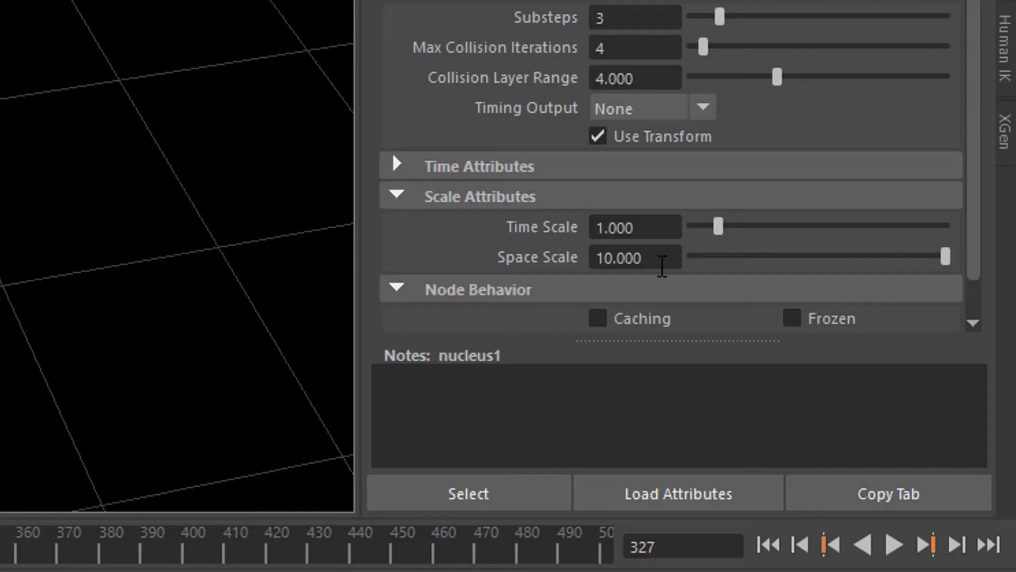
Set the Space Scale of nucleus1 to 0.1
{"action": "left_click_drag", "start_coordinate": [874, 398], "coordinate": [804, 397]}
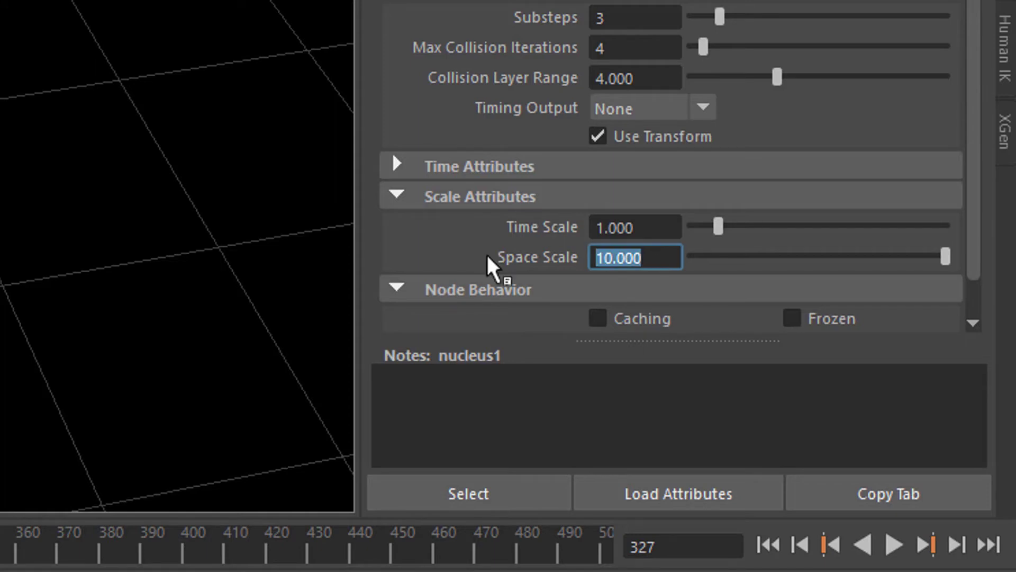
{"action": "type", "text": "0.1"}
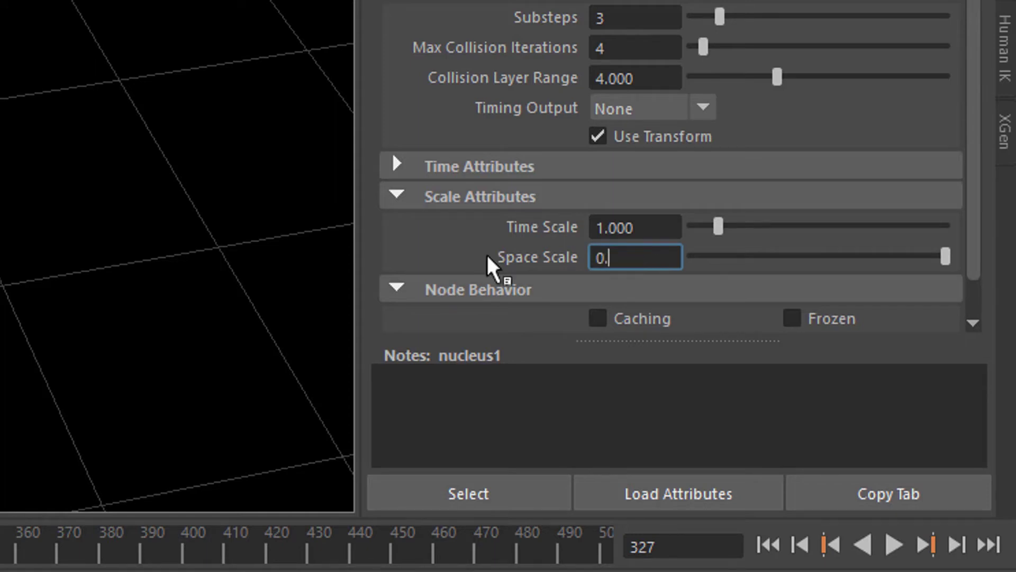
{"action": "key", "text": "Return"}
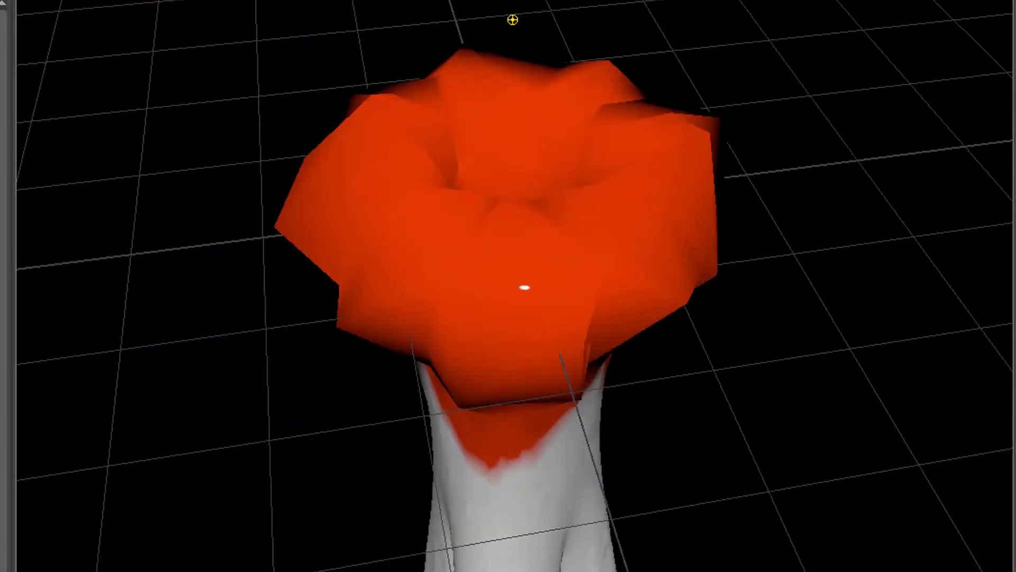
Stop the playback and examine the cloth simulated at Space Scale 0.1 from different angles and distances
{"action": "key", "text": "Escape"}
{"action": "right_click_drag", "start_coordinate": [781, 464], "coordinate": [405, 493], "text": "alt"}
{"action": "left_click_drag", "start_coordinate": [576, 506], "coordinate": [599, 511], "text": "alt"}
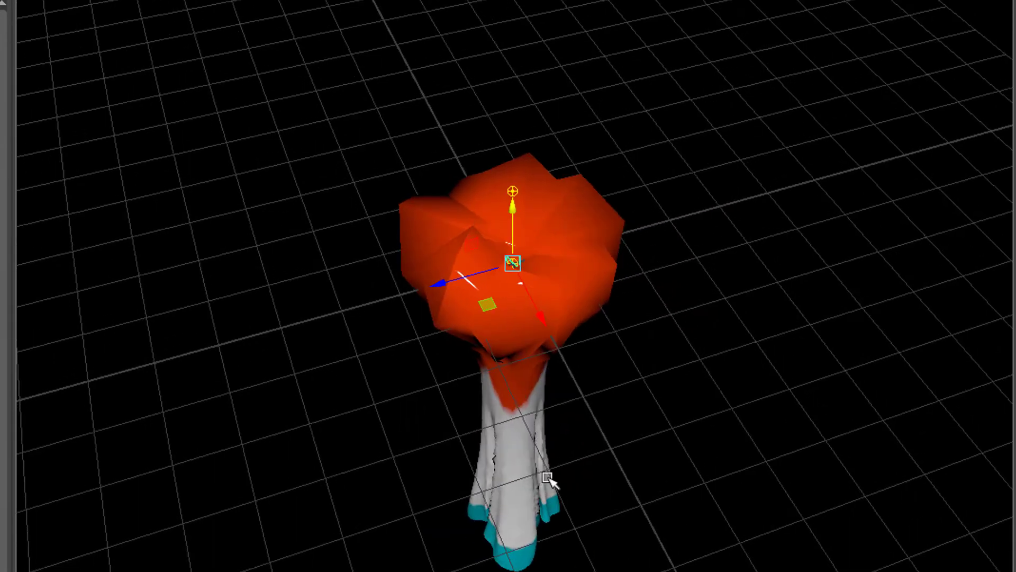
{"action": "right_click_drag", "start_coordinate": [549, 480], "coordinate": [466, 484], "text": "alt"}
{"action": "middle_click_drag", "start_coordinate": [626, 474], "coordinate": [612, 400], "text": "alt"}
{"action": "left_click_drag", "start_coordinate": [554, 428], "coordinate": [578, 403], "text": "alt"}
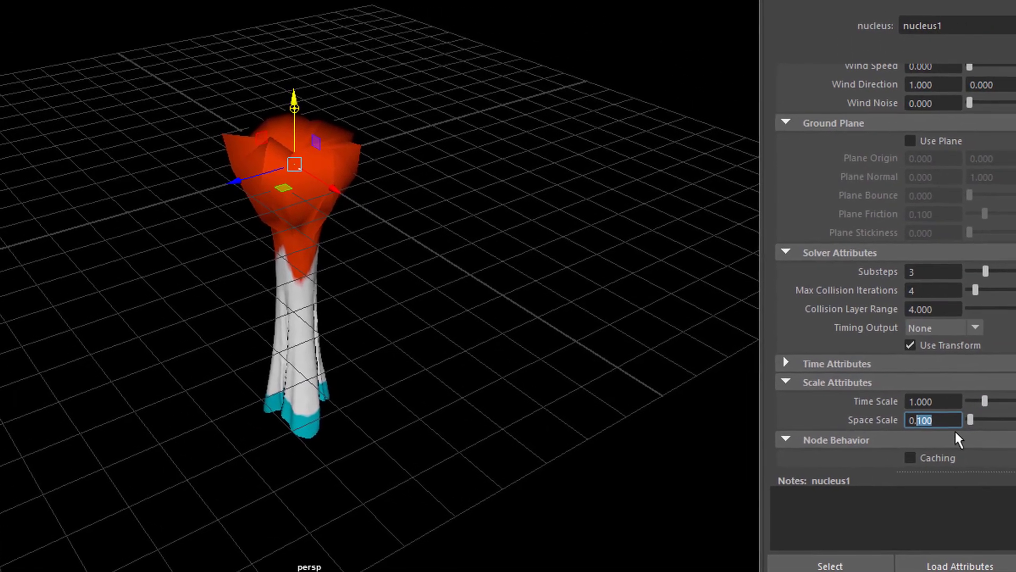
Set the Space Scale of nucleus1 to 0.3
{"action": "type", "text": "3"}
{"action": "key", "text": "Return"}
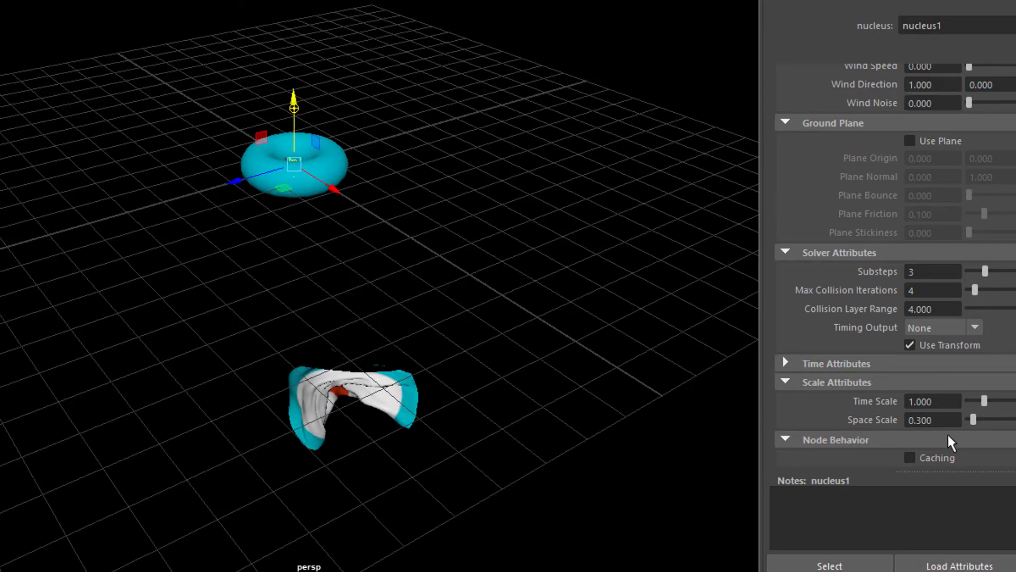
Set the Space Scale of nucleus1 to 0.8 and rewind the simulation to the first frame
{"action": "left_click", "coordinate": [911, 421]}
{"action": "type", "text": "0.8"}
{"action": "key", "text": "Return"}
{"action": "key", "text": "alt+shift+v"}
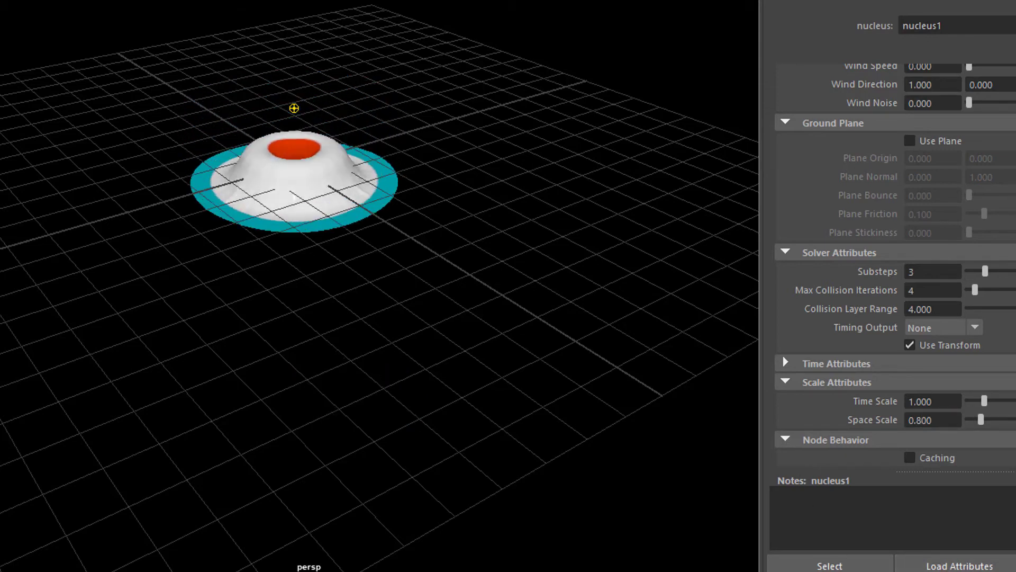
Play the simulation at Space Scale 0.8, examine the cloth draping over the torus from different angles, and stop the playback
{"action": "key", "text": "alt+v"}
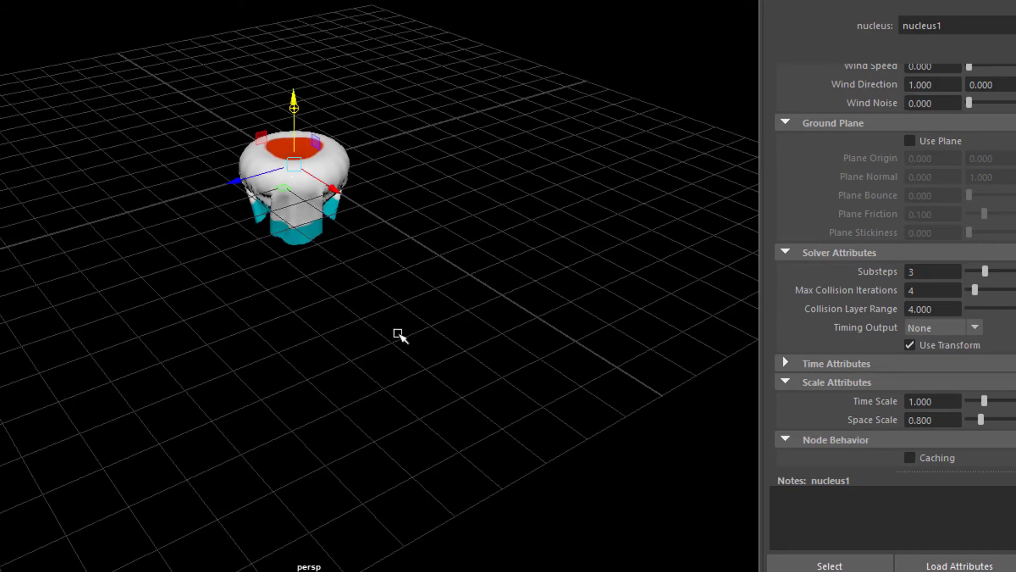
{"action": "right_click_drag", "start_coordinate": [323, 337], "coordinate": [494, 337], "text": "alt"}
{"action": "left_click_drag", "start_coordinate": [495, 338], "coordinate": [582, 405], "text": "alt"}
{"action": "left_click_drag", "start_coordinate": [416, 389], "coordinate": [247, 360], "text": "alt"}
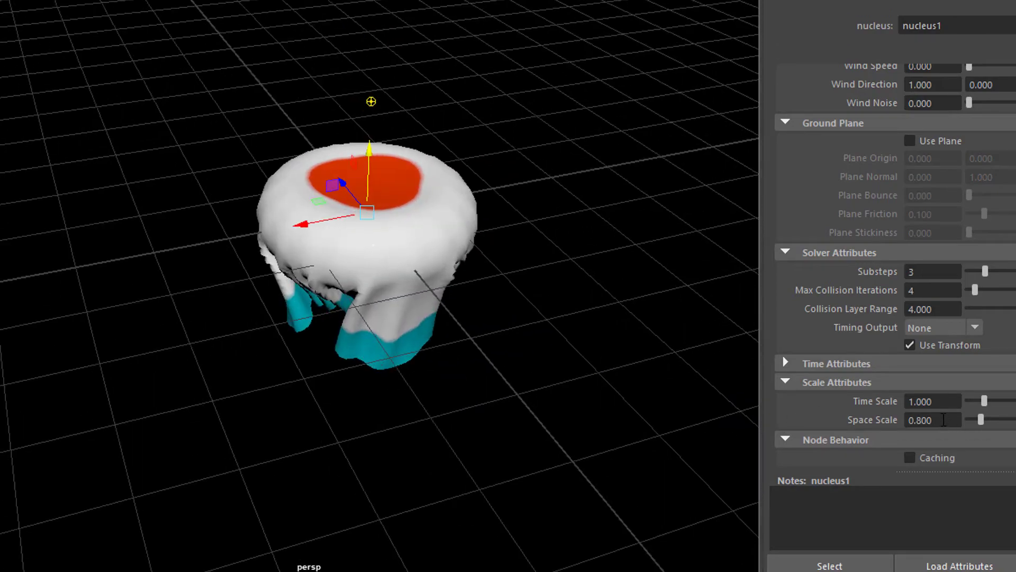
{"action": "left_click_drag", "start_coordinate": [459, 427], "coordinate": [485, 370], "text": "alt"}
{"action": "key", "text": "alt+v"}
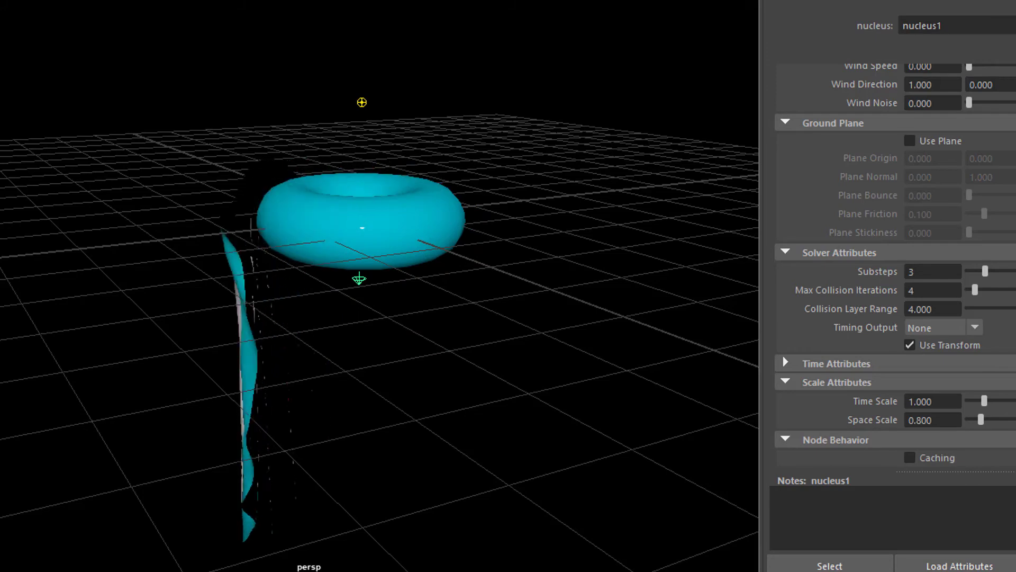
Select the torus collider and scale it up uniformly to several times its size
{"action": "left_click", "coordinate": [372, 246]}
{"action": "left_click_drag", "start_coordinate": [392, 217], "coordinate": [409, 293], "text": "alt"}
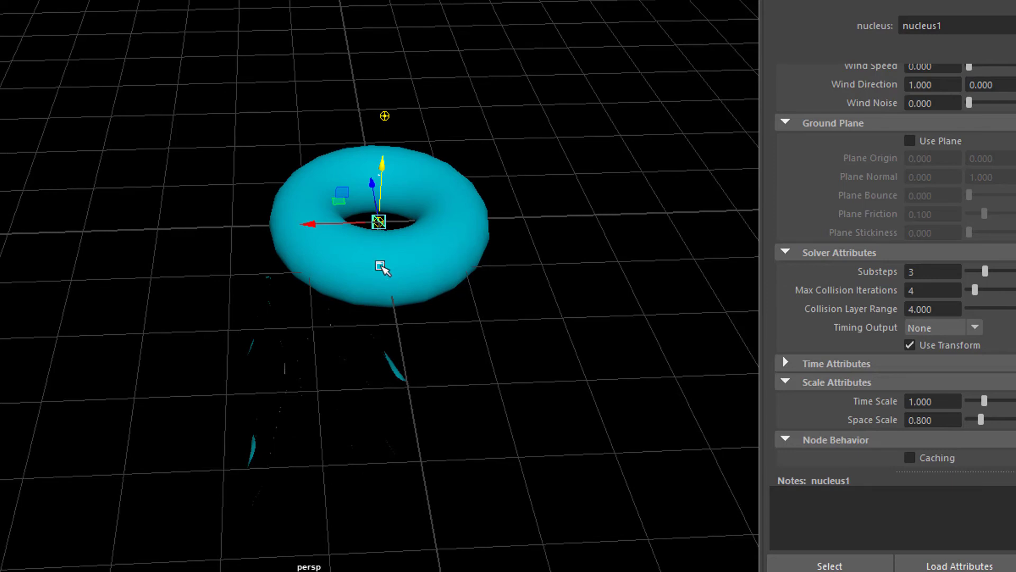
{"action": "left_click_drag", "start_coordinate": [383, 225], "coordinate": [369, 257]}
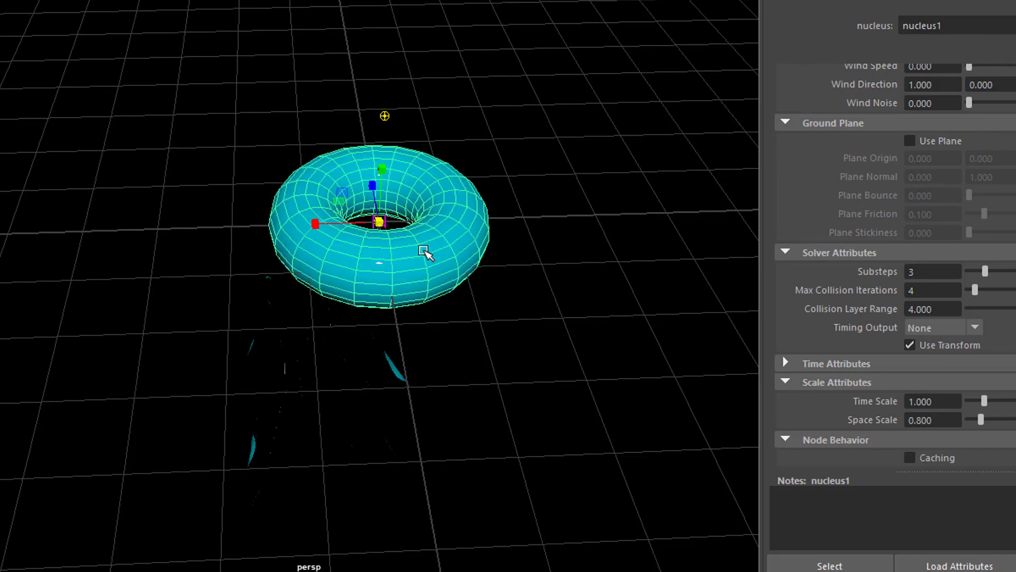
{"action": "left_click", "coordinate": [367, 218]}
{"action": "scroll", "coordinate": [379, 222], "scroll_direction": "up", "scroll_amount": 6}
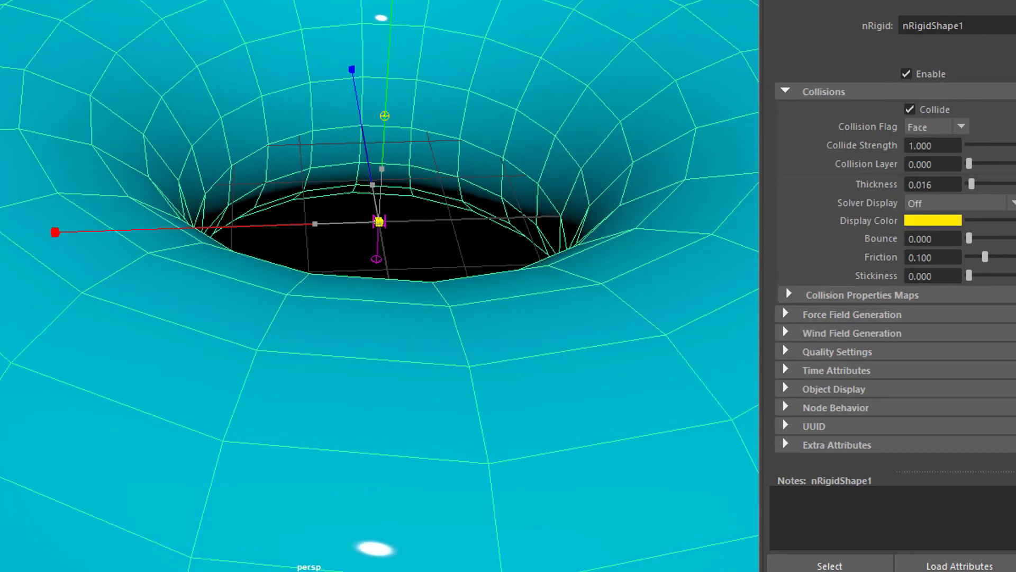
{"action": "right_click_drag", "start_coordinate": [519, 322], "coordinate": [78, 401], "text": "alt"}
{"action": "left_click_drag", "start_coordinate": [77, 401], "coordinate": [143, 419], "text": "alt"}
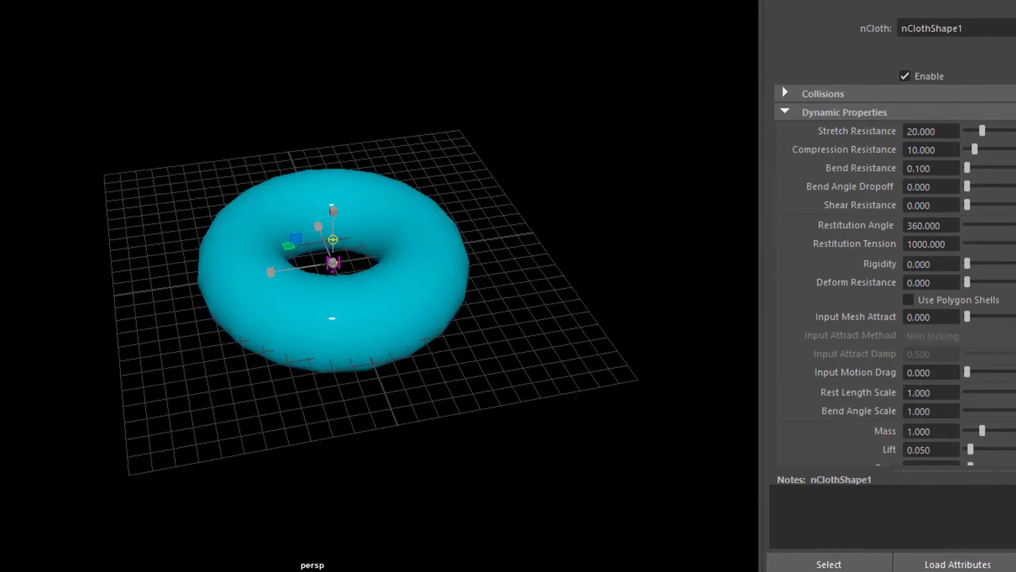